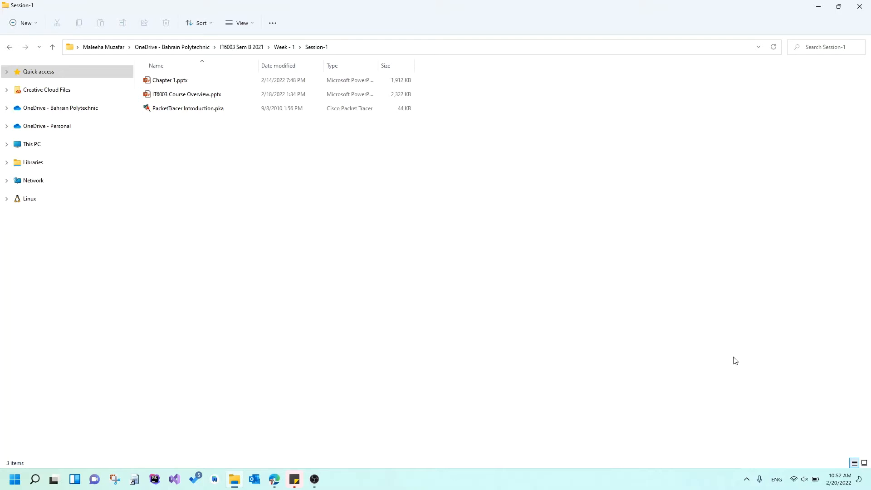
# Switch to the IT6003 course page in the browser and open its Cisco Packet tracer Software link.
pyautogui.click(176, 111)
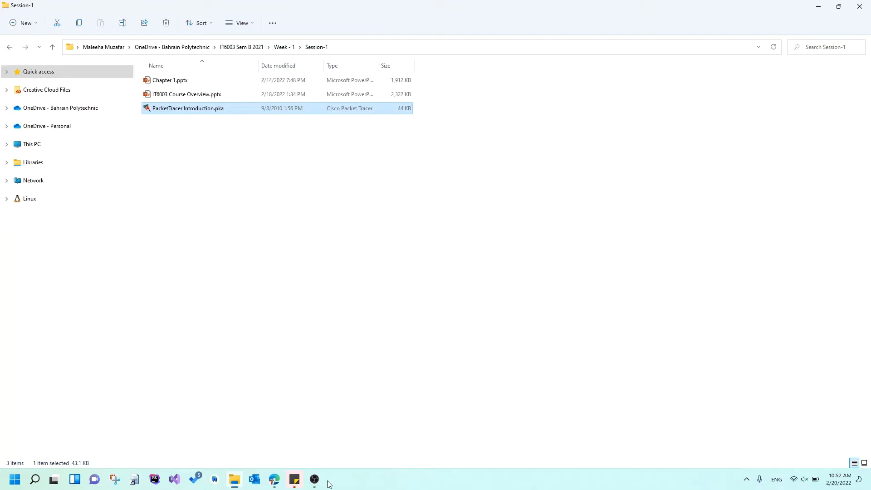
pyautogui.hotkey('alt', 'Tab')
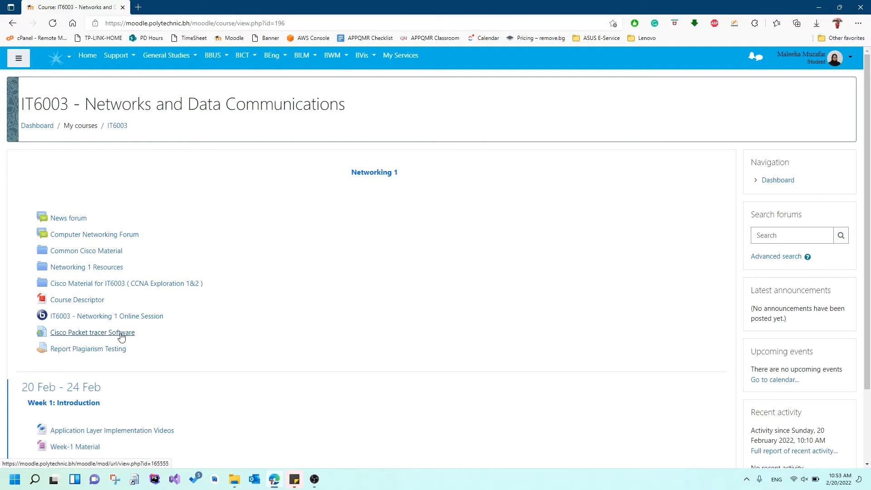
pyautogui.click(95, 335)
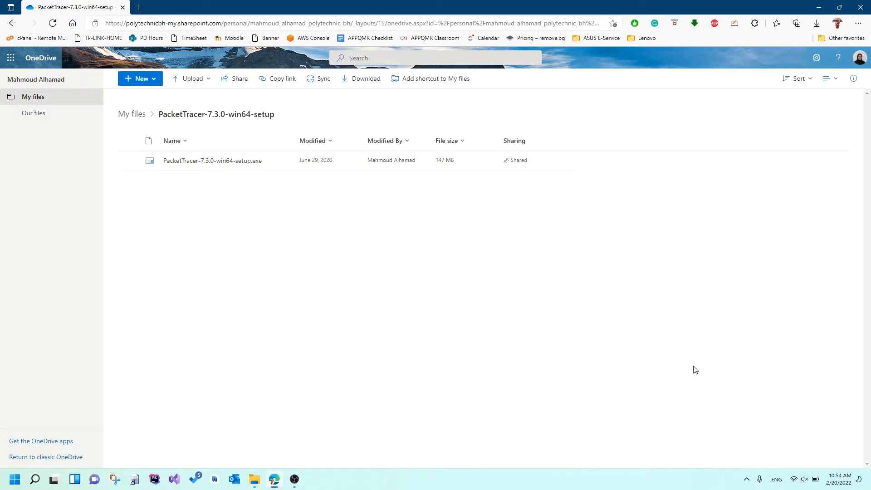
# Return to the Session-1 folder in File Explorer and open PacketTracer Introduction.pka in Cisco Packet Tracer.
pyautogui.click(264, 481)
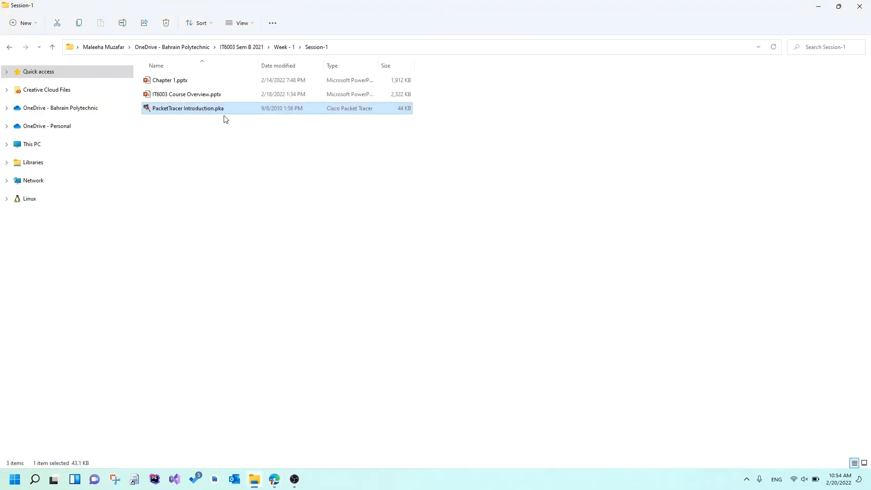
pyautogui.doubleClick(200, 114)
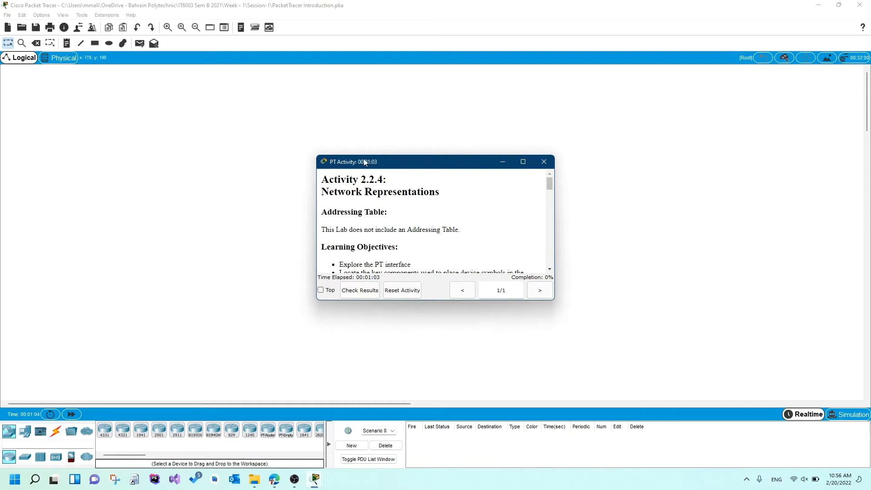
# Enlarge the PT Activity instructions window and read from the learning objectives through to Task 2.
pyautogui.moveTo(365, 162); pyautogui.dragTo(356, 105)
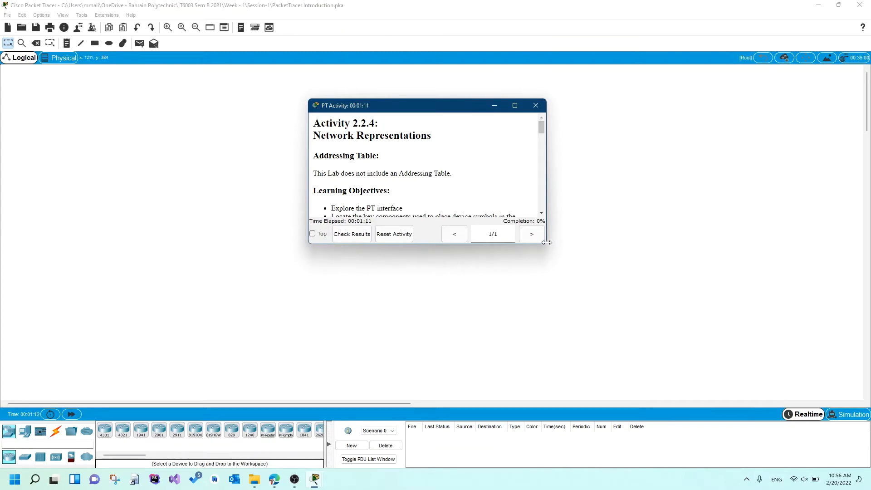
pyautogui.moveTo(546, 245); pyautogui.dragTo(690, 368)
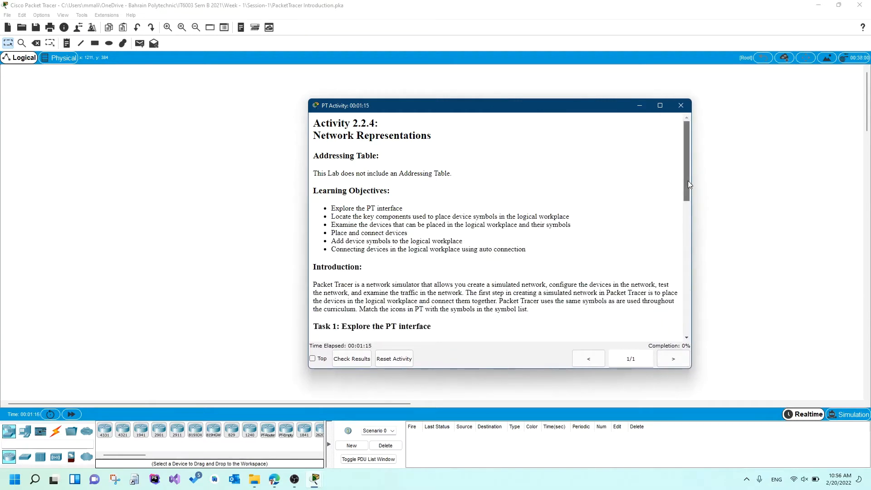
pyautogui.scroll(-1, 689, 191)
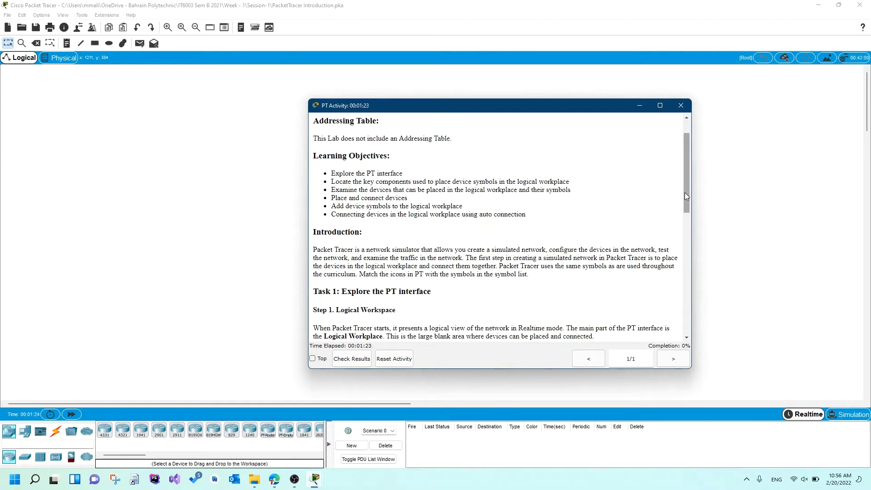
pyautogui.moveTo(685, 193); pyautogui.dragTo(686, 276)
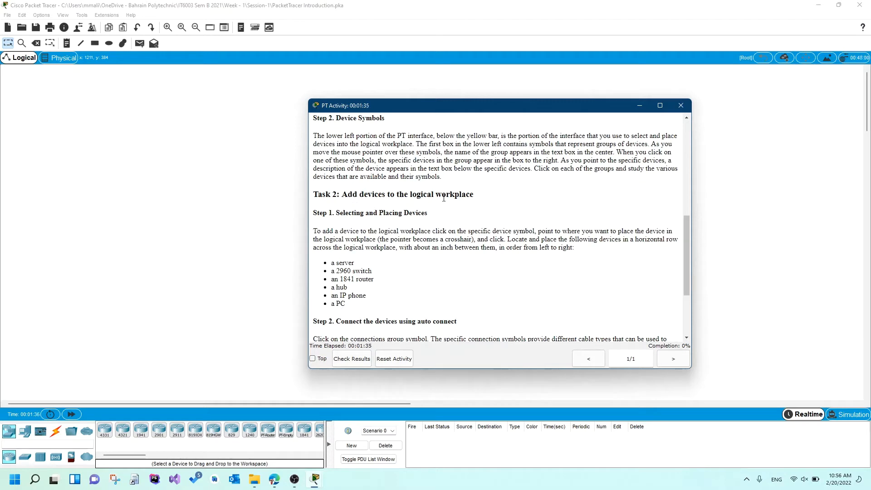
# Bring the main Packet Tracer window forward, view the Physical workspace, and return to the Logical workspace.
pyautogui.click(135, 152)
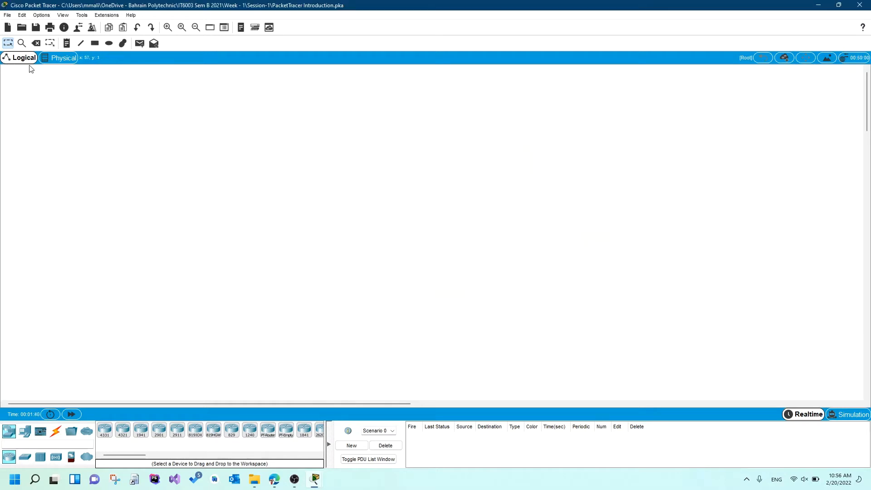
pyautogui.click(57, 67)
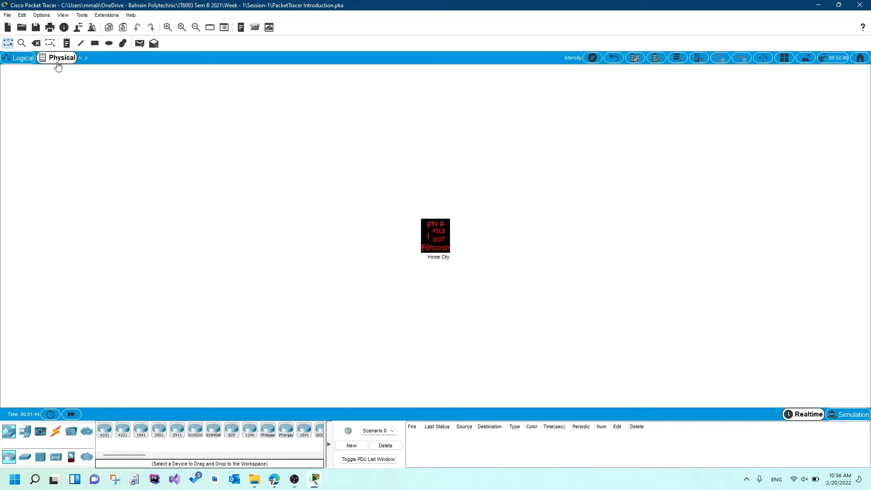
pyautogui.click(18, 58)
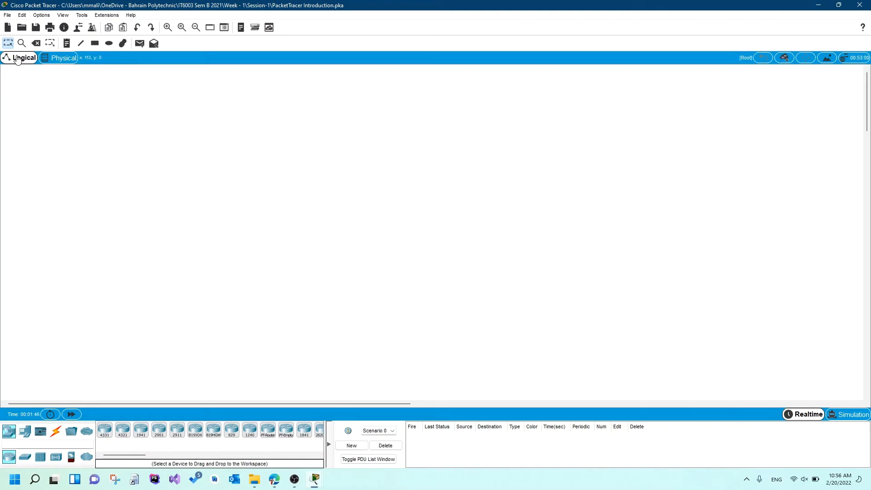
# Arrange the activity instructions and the Packet Tracer workspace side by side, giving the workspace slightly more width.
pyautogui.moveTo(325, 487)
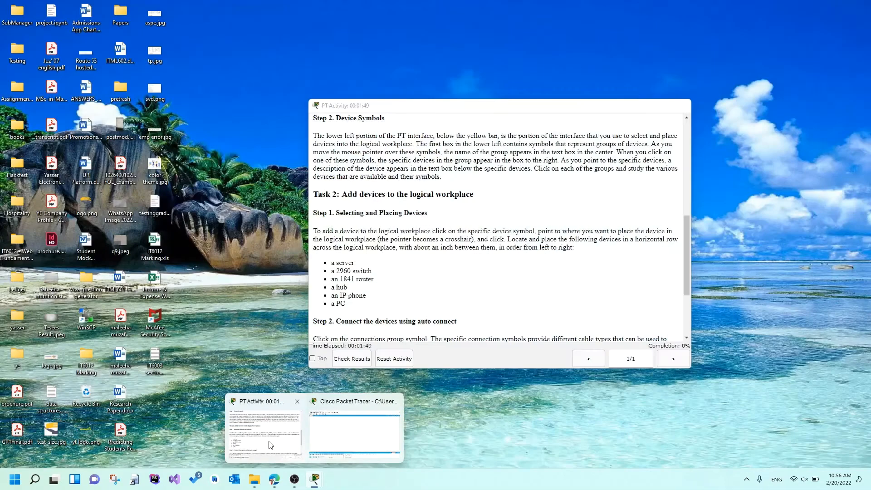
pyautogui.click(263, 429)
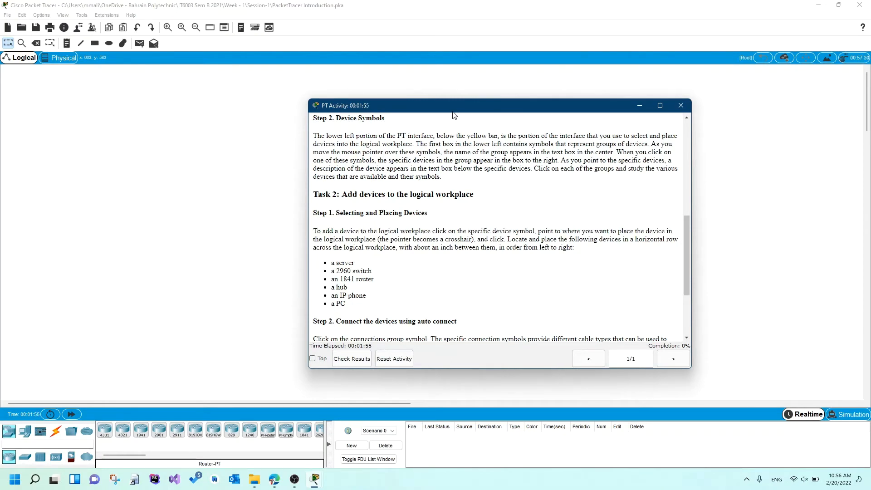
pyautogui.moveTo(454, 112); pyautogui.dragTo(870, 405)
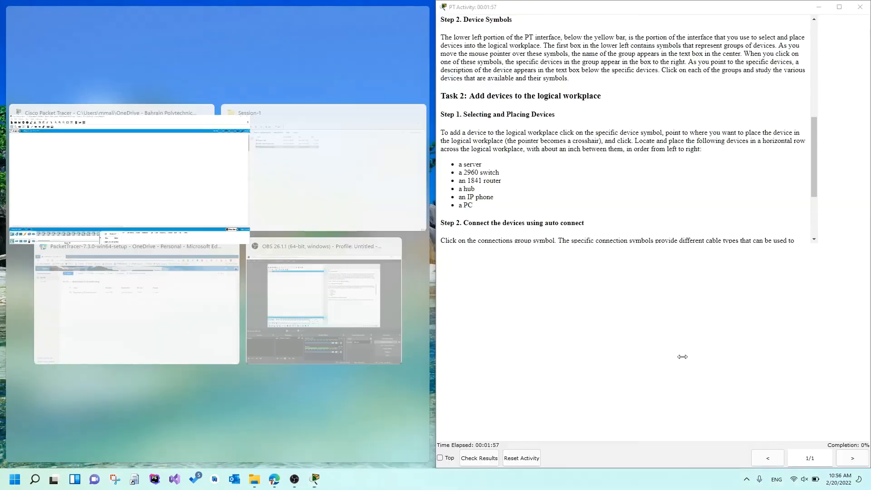
pyautogui.click(128, 157)
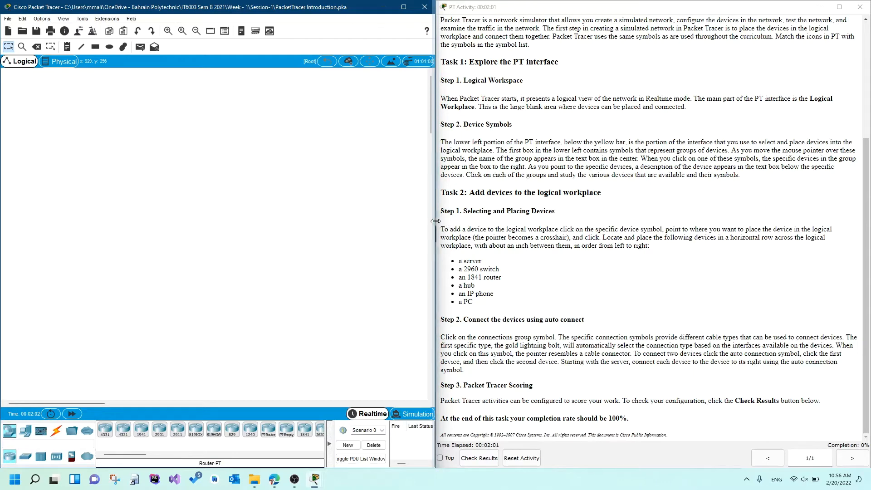
pyautogui.moveTo(434, 225); pyautogui.dragTo(501, 220)
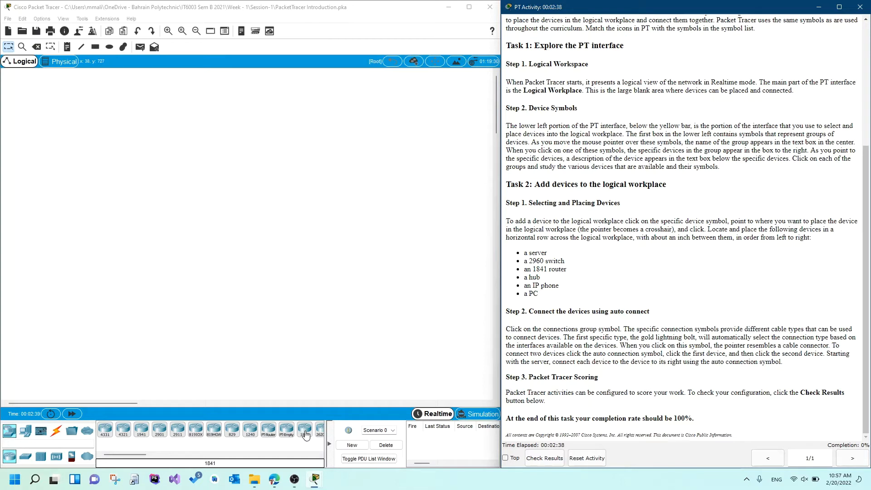
# Look through the network and end device groups, and place a Server-PT as the first device in the logical workspace.
pyautogui.click(23, 434)
pyautogui.click(22, 433)
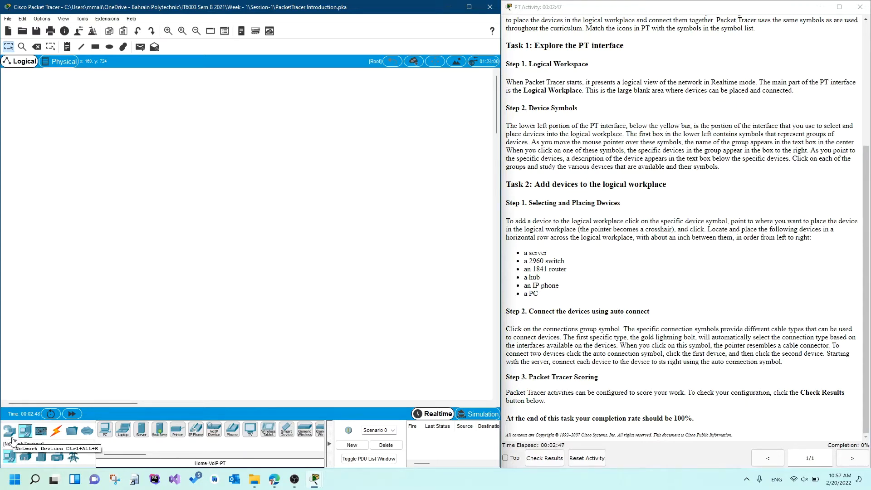
pyautogui.click(11, 436)
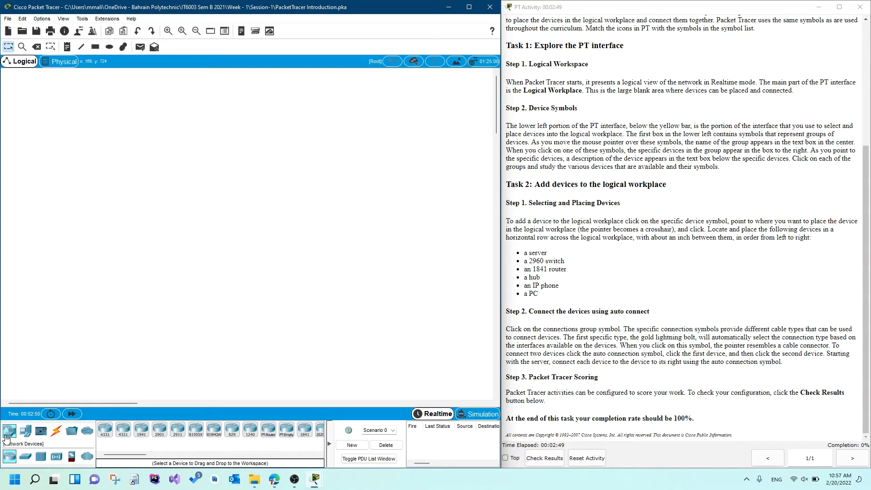
pyautogui.click(25, 432)
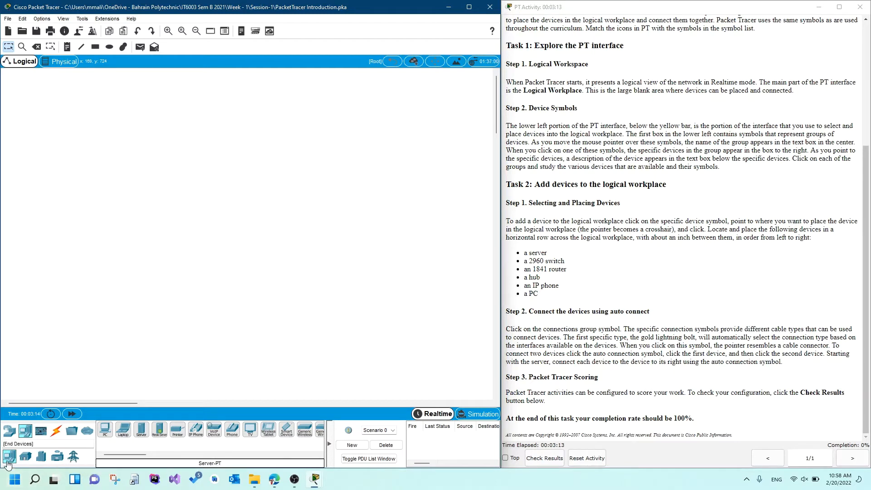
pyautogui.click(142, 430)
pyautogui.click(84, 240)
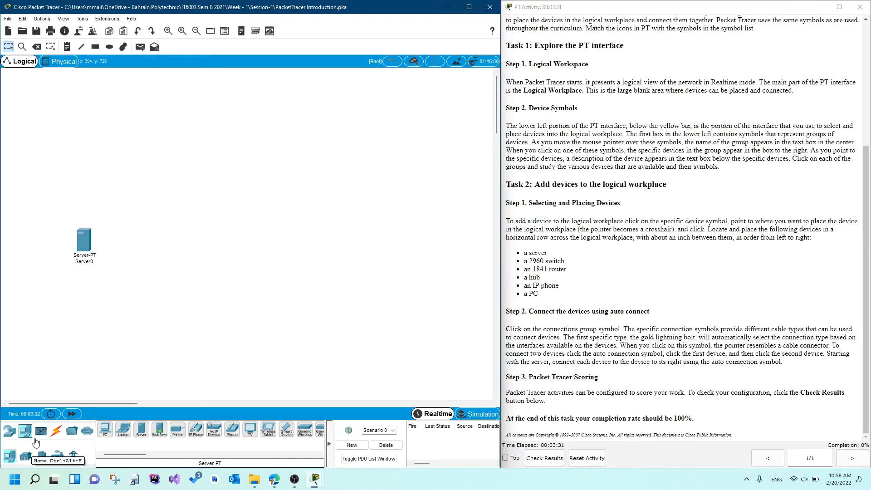
# Place a 2960-24TT switch just to the right of the server in the same horizontal row.
pyautogui.click(10, 432)
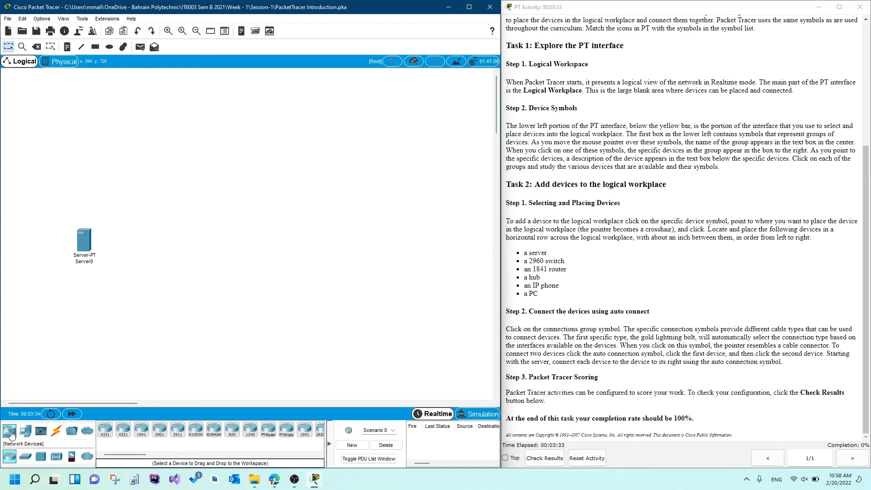
pyautogui.click(30, 461)
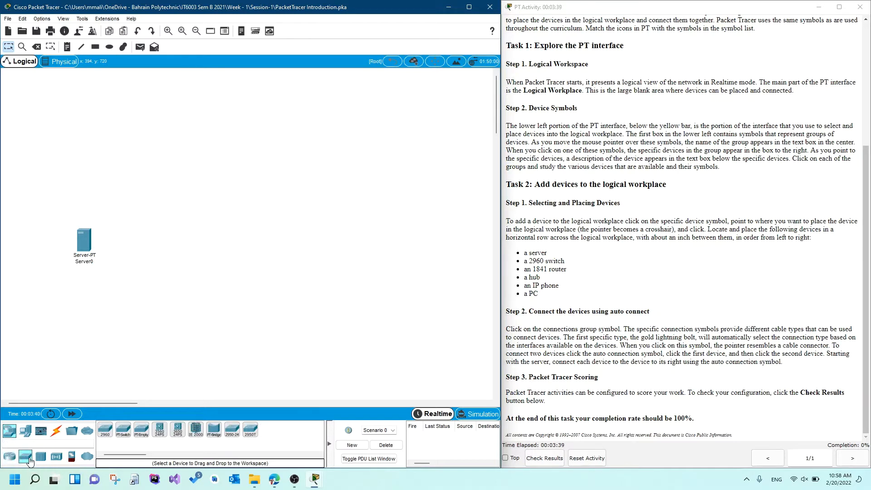
pyautogui.click(105, 430)
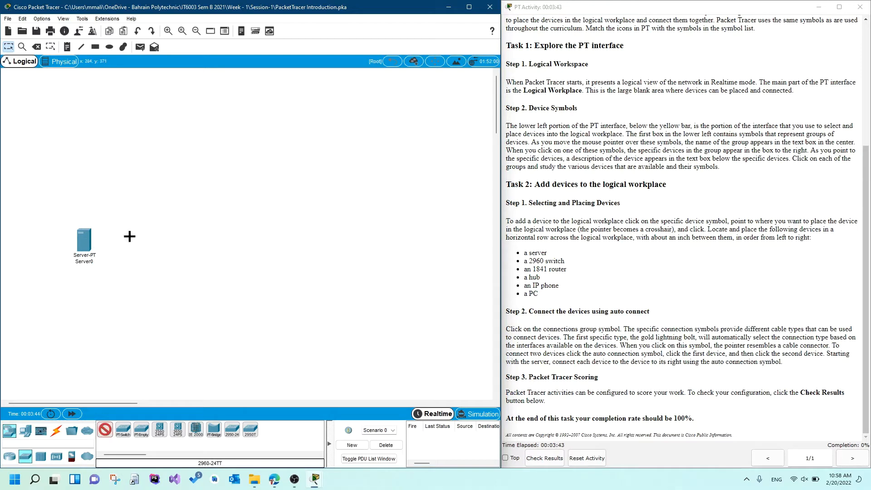
pyautogui.click(135, 241)
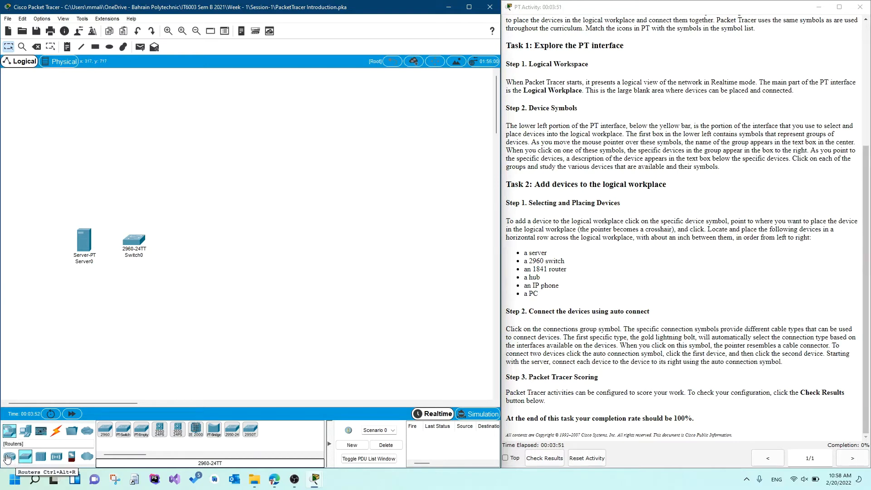
# Add an 1841 router to the right of the switch and align it with the device row.
pyautogui.click(9, 457)
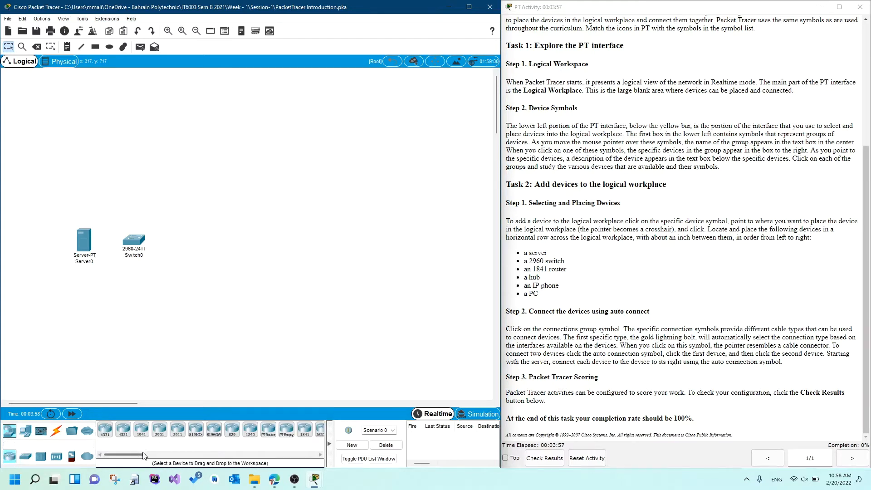
pyautogui.click(305, 431)
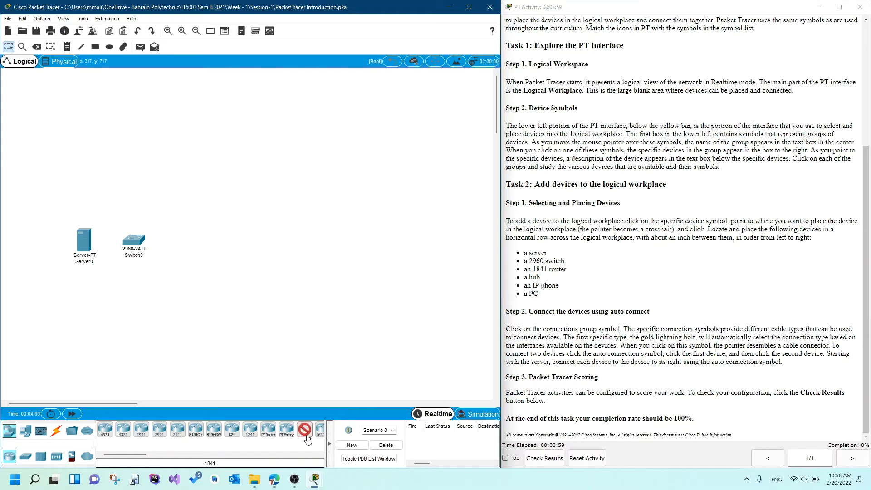
pyautogui.click(207, 246)
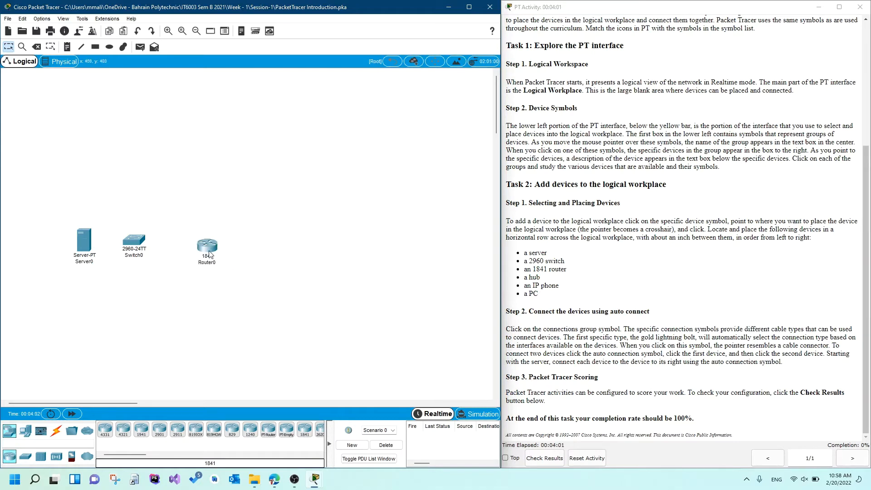
pyautogui.moveTo(209, 254); pyautogui.dragTo(196, 249)
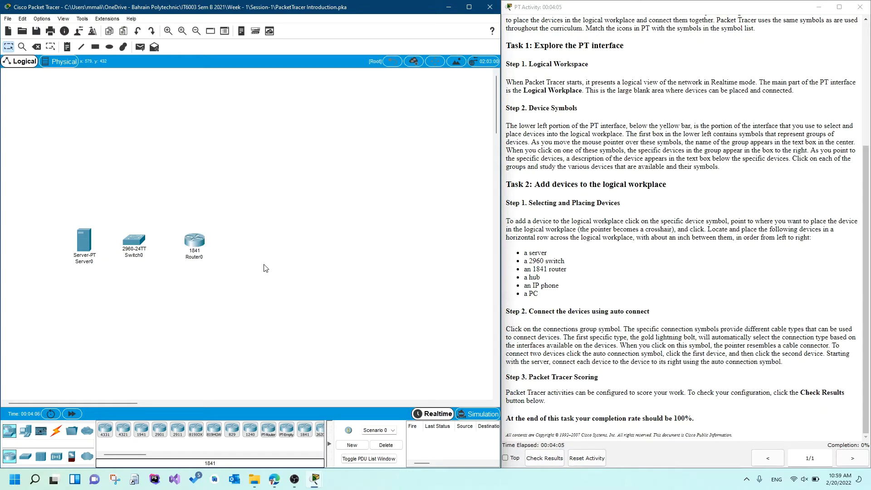
# Place a Hub-PT to the right of the 1841 router in the device row.
pyautogui.click(41, 460)
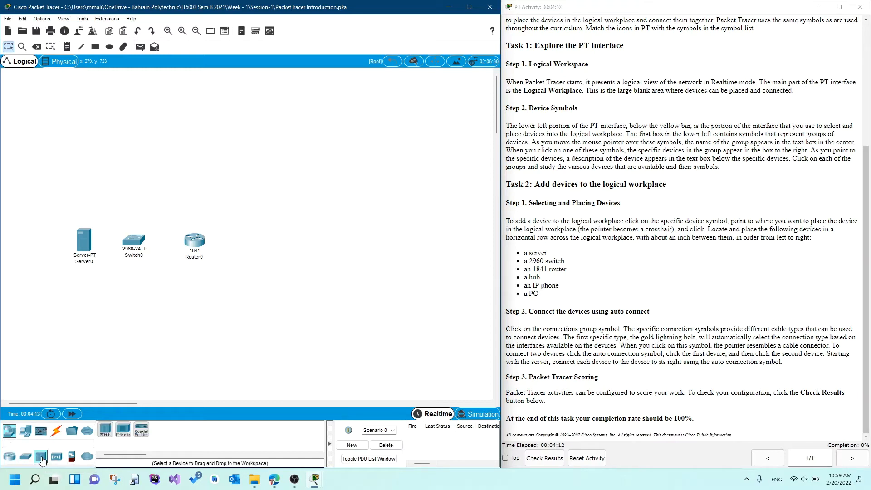
pyautogui.click(105, 429)
pyautogui.click(254, 239)
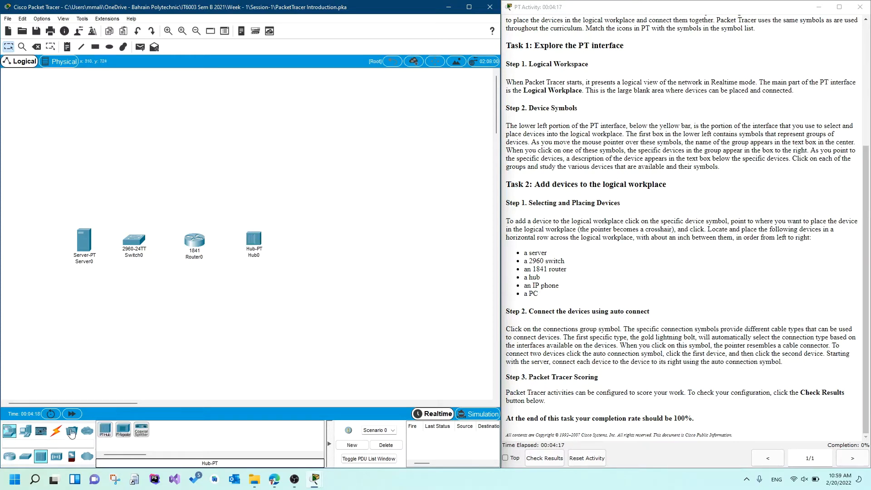
# Complete the row with a 7960 IP phone to the right of the hub and a PC-PT beyond it.
pyautogui.click(26, 432)
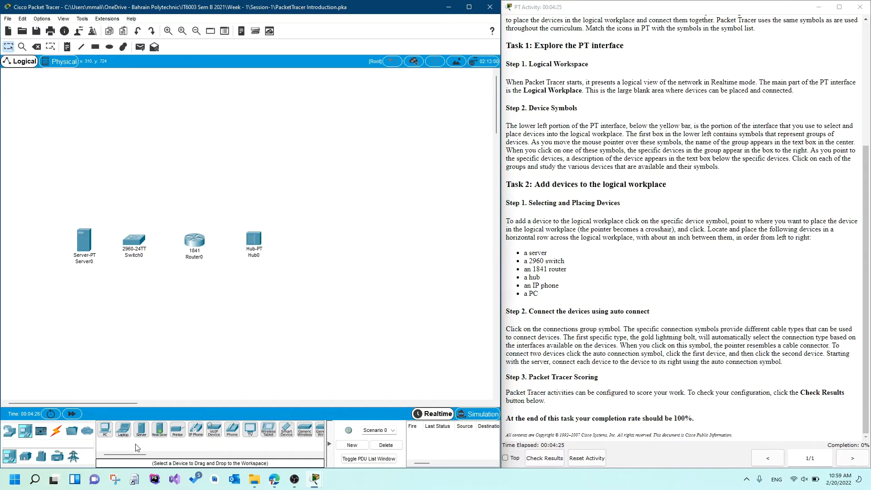
pyautogui.click(202, 435)
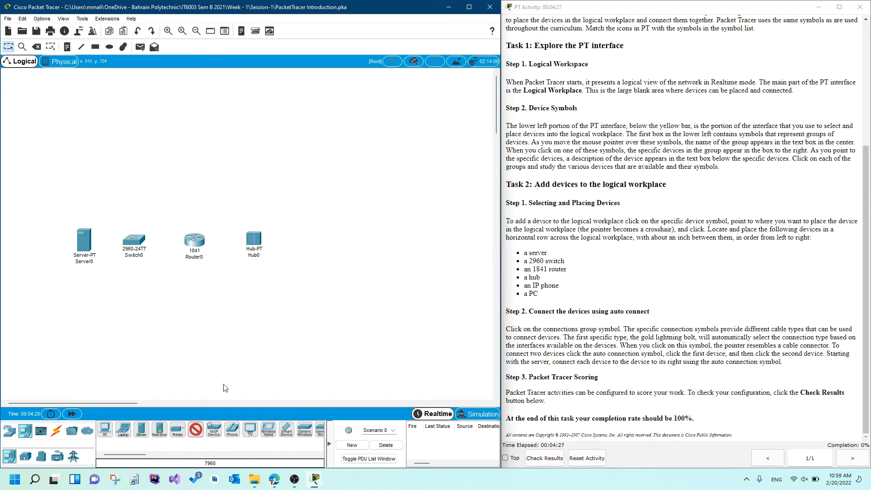
pyautogui.click(307, 241)
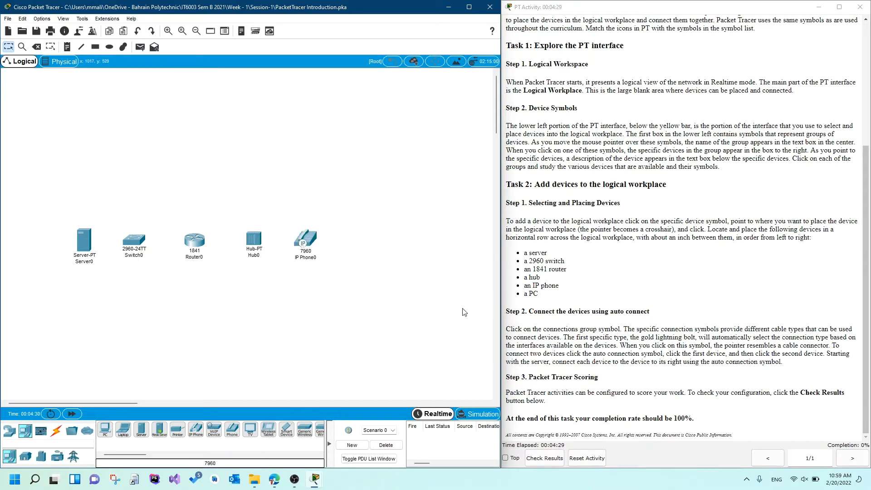
pyautogui.click(105, 429)
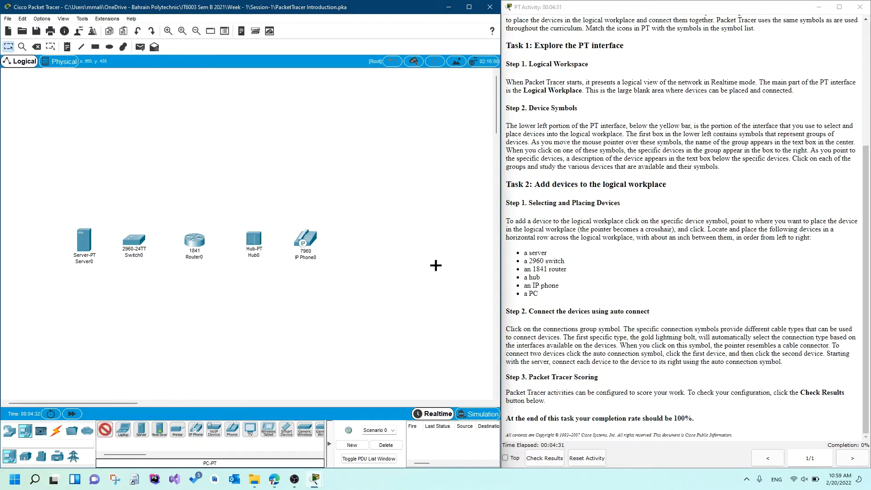
pyautogui.click(364, 237)
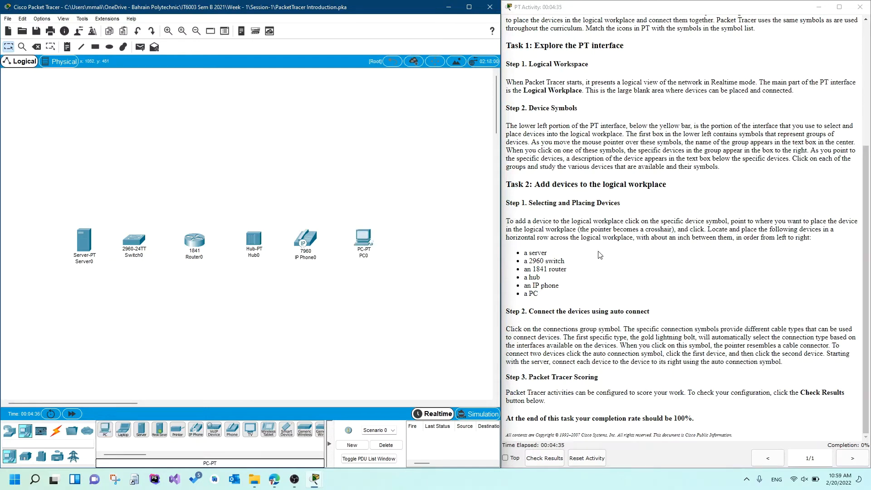
pyautogui.click(749, 365)
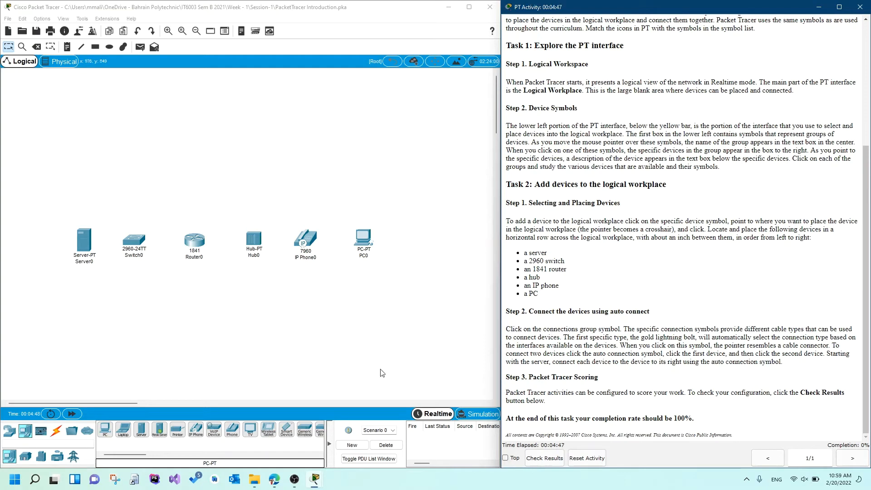
# Connect the server to the 2960 switch and the switch to the 1841 router using the automatic connection type.
pyautogui.click(55, 433)
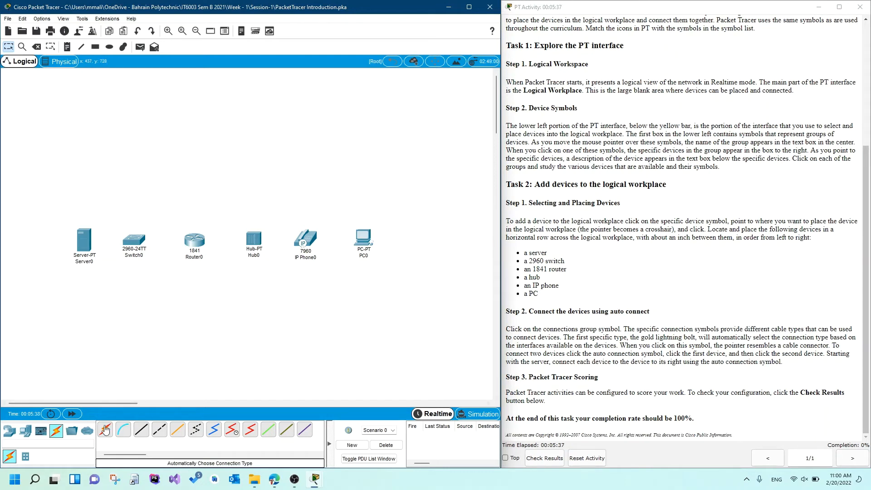
pyautogui.click(105, 430)
pyautogui.moveTo(91, 261)
pyautogui.click(133, 244)
pyautogui.click(105, 429)
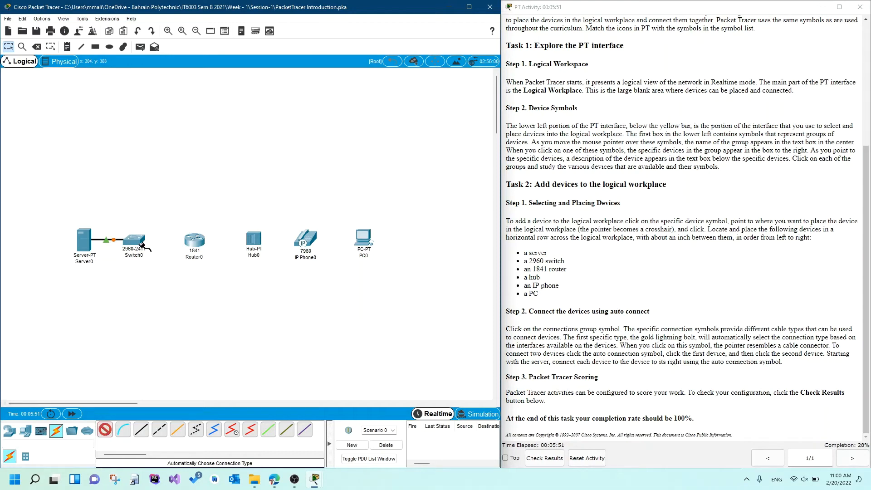
pyautogui.click(141, 241)
pyautogui.click(186, 243)
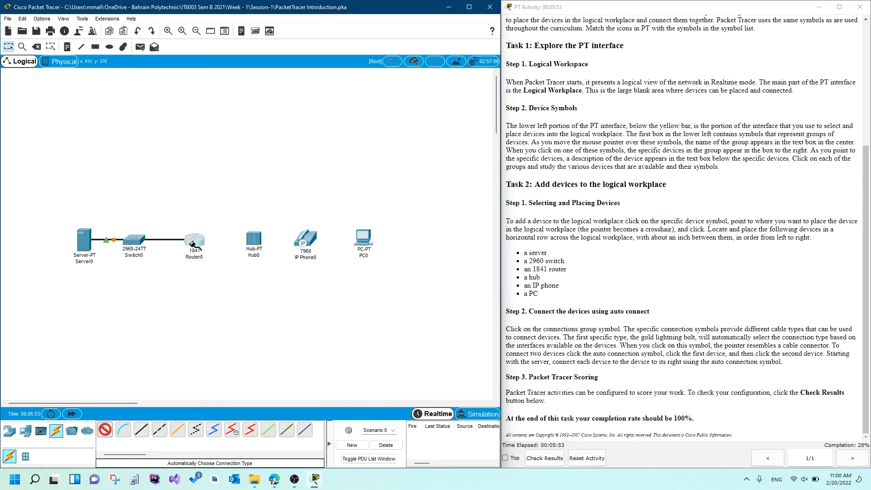
# Continue the automatic connections along the device row, linking the 1841 router, hub, IP phone and PC in order.
pyautogui.click(107, 429)
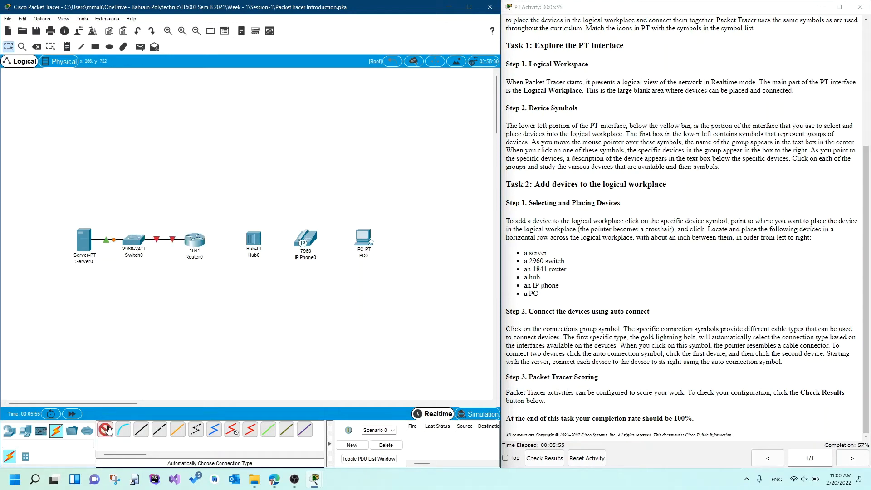
pyautogui.click(196, 239)
pyautogui.click(251, 239)
pyautogui.click(254, 239)
pyautogui.click(309, 240)
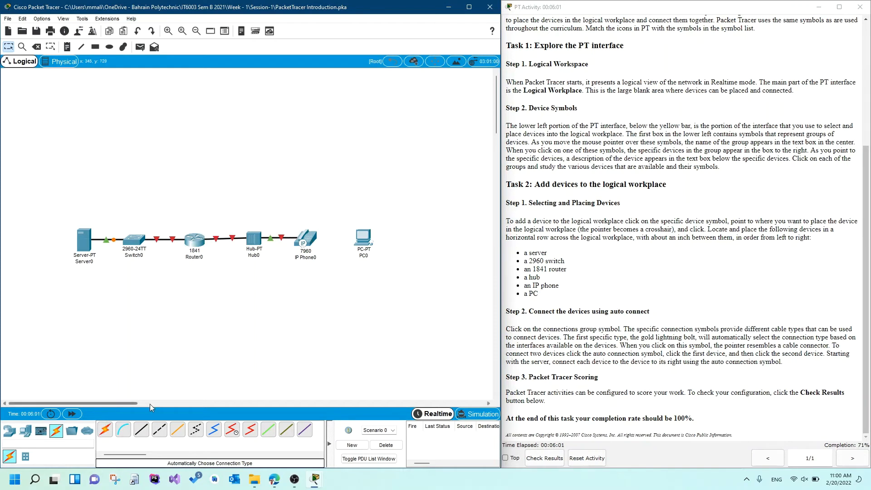
pyautogui.click(105, 430)
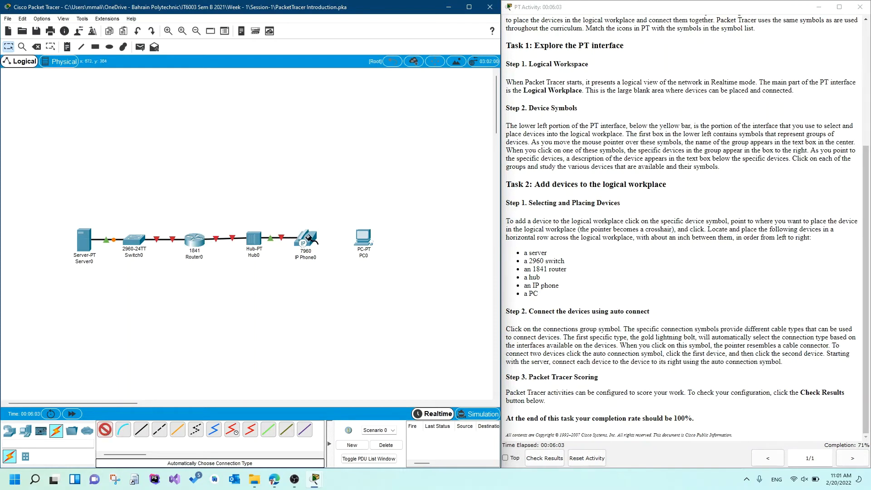
pyautogui.click(309, 238)
pyautogui.click(363, 238)
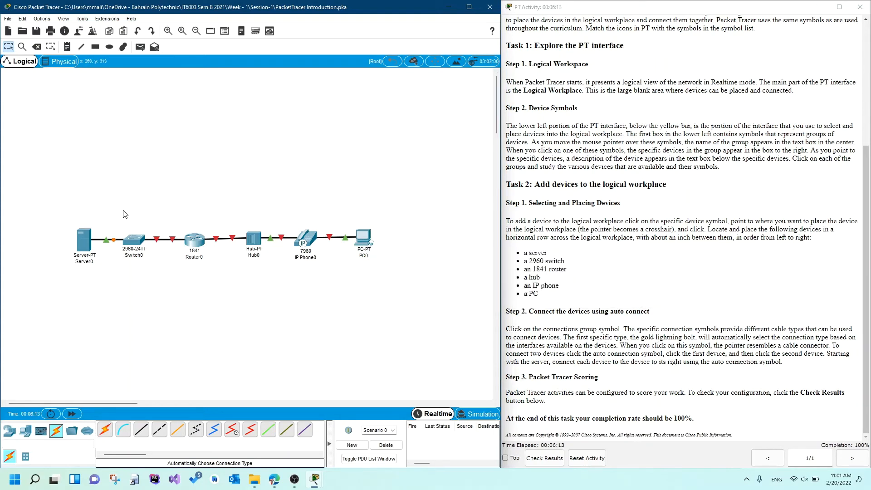
# Delete the link between the IP phone and the PC and the link between the hub and the IP phone.
pyautogui.click(36, 47)
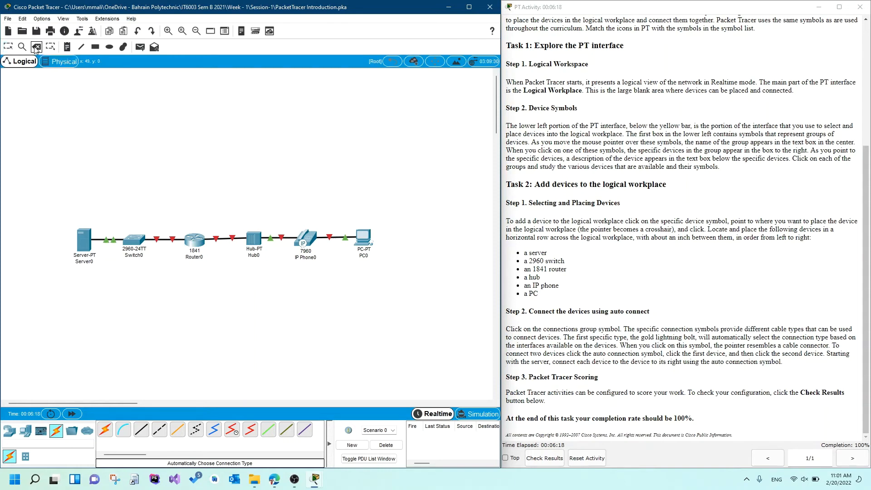
pyautogui.click(333, 237)
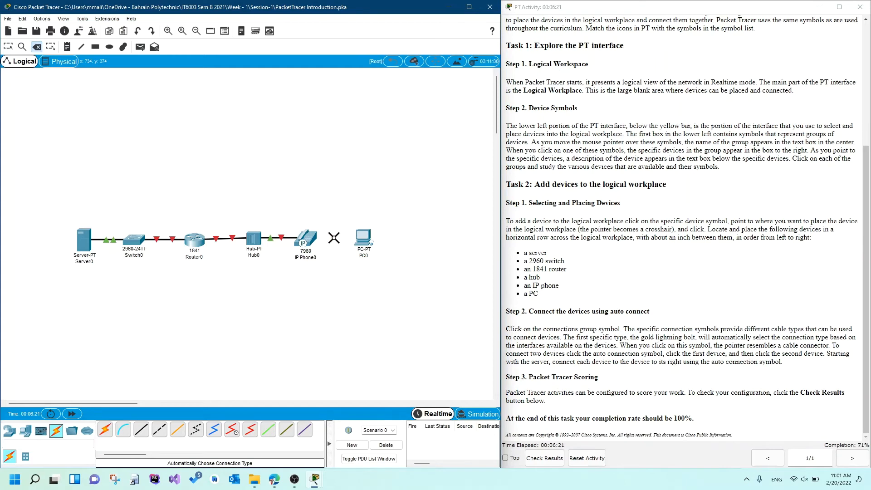
pyautogui.click(270, 238)
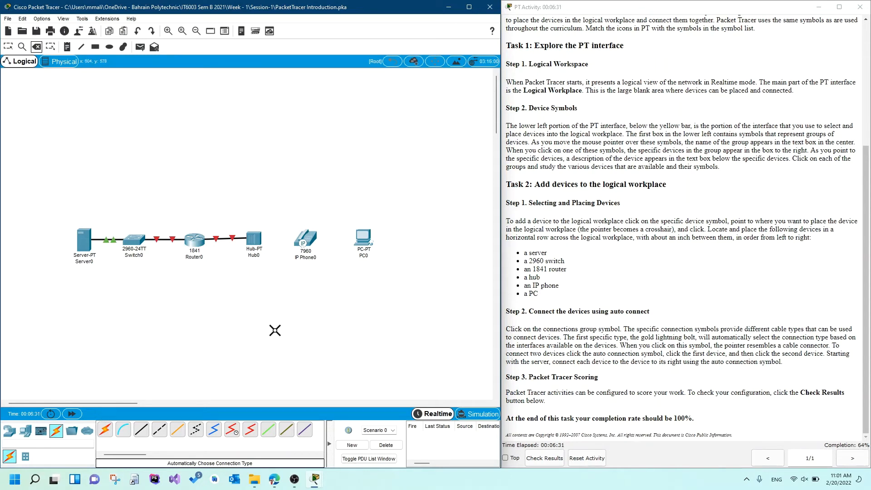
# Reconnect the hub to the IP phone using the automatic connection type and ready the same cable type for another link.
pyautogui.click(105, 429)
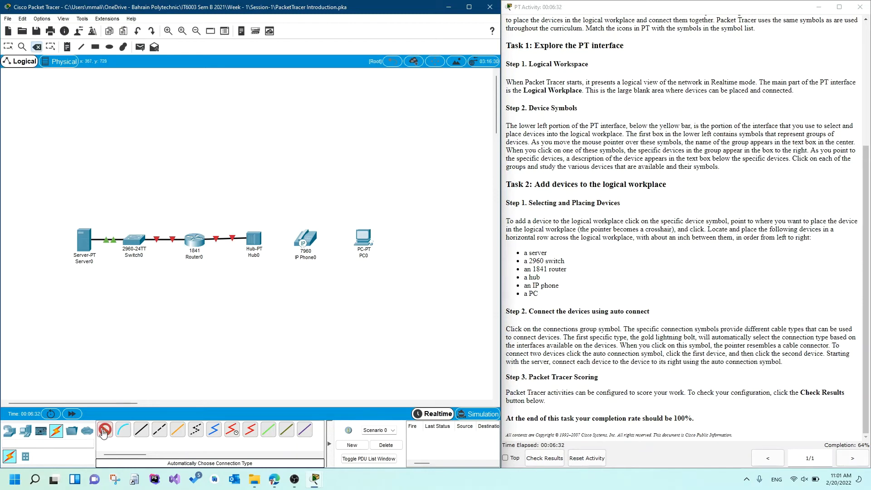
pyautogui.click(256, 247)
pyautogui.click(307, 243)
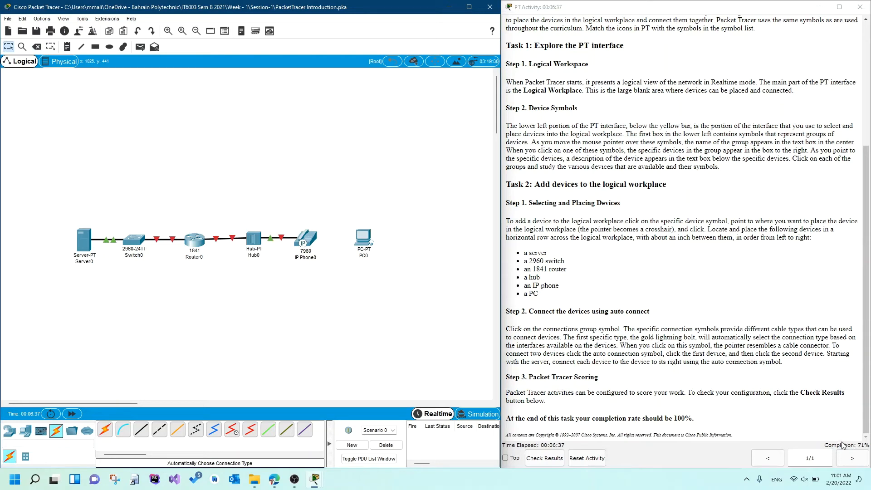
pyautogui.click(105, 429)
# Check the activity results, review the assessment items and connectivity tests, and return to the workspace.
pyautogui.click(543, 459)
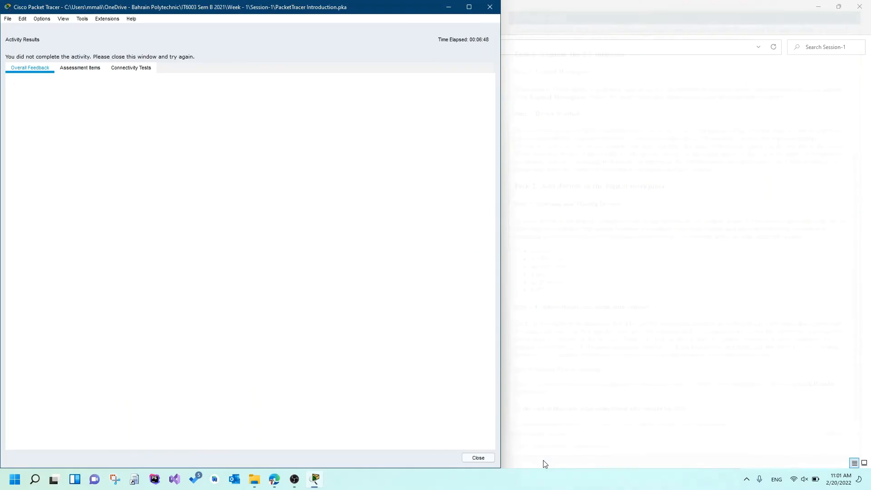
pyautogui.click(85, 70)
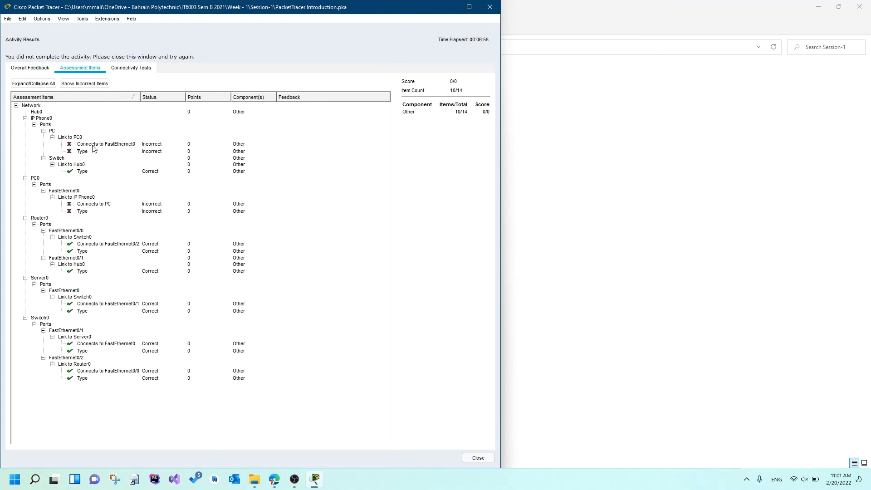
pyautogui.click(136, 68)
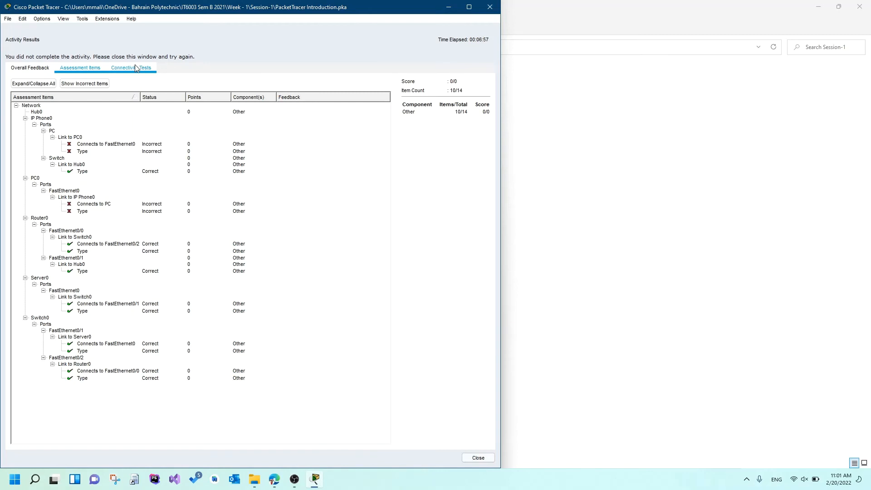
pyautogui.click(84, 70)
pyautogui.click(478, 458)
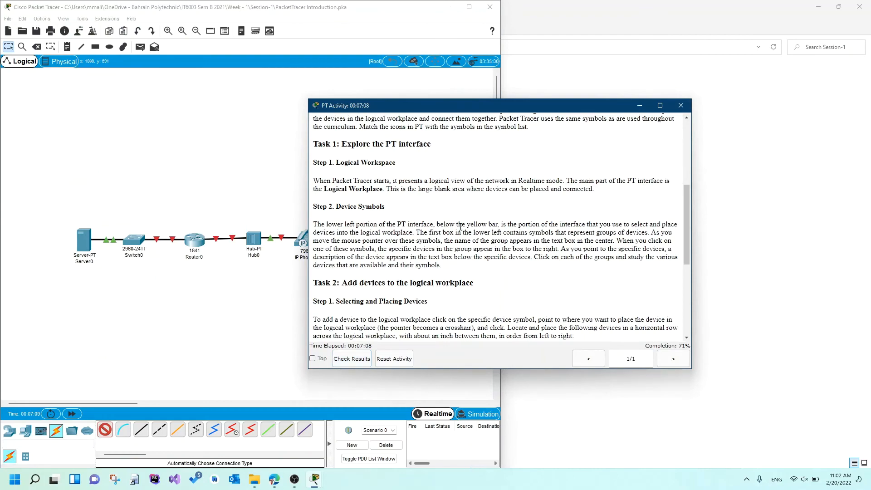
# Place the activity instructions beside the workspace and connect the IP phone to the PC with the automatic connection type.
pyautogui.moveTo(456, 109); pyautogui.dragTo(869, 254)
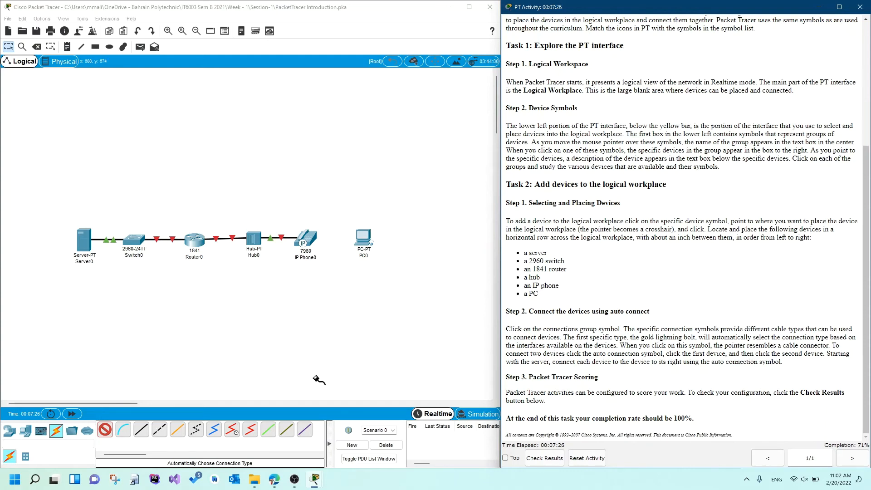
pyautogui.click(313, 233)
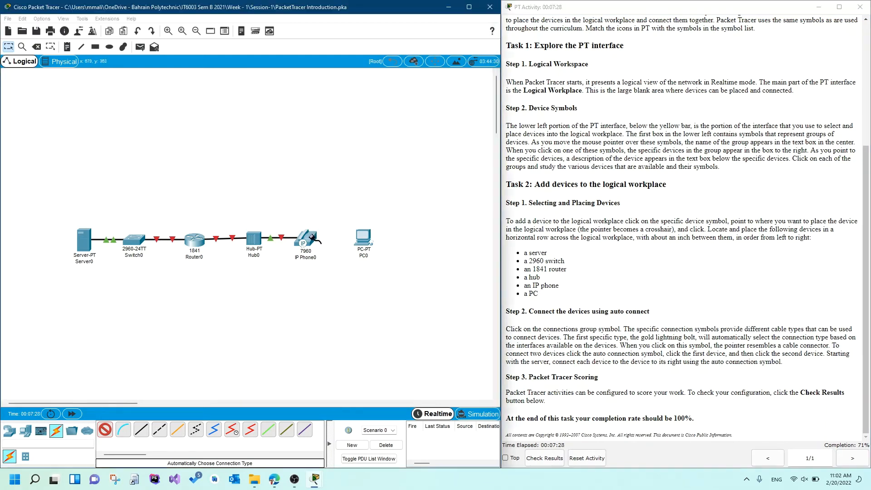
pyautogui.click(363, 237)
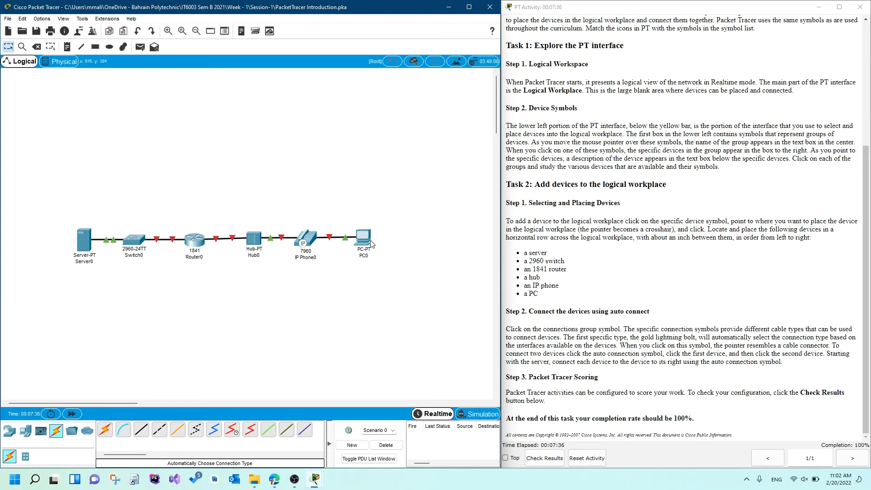
# Delete the PC at the end of the device row.
pyautogui.click(37, 47)
pyautogui.click(364, 233)
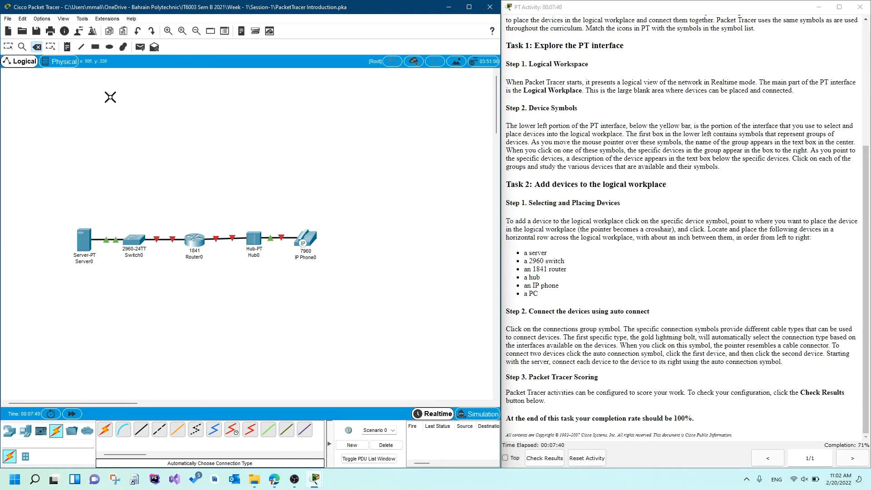
pyautogui.click(22, 47)
pyautogui.click(37, 47)
# Add a new PC-PT end device to the right of the IP phone in the device row.
pyautogui.click(9, 430)
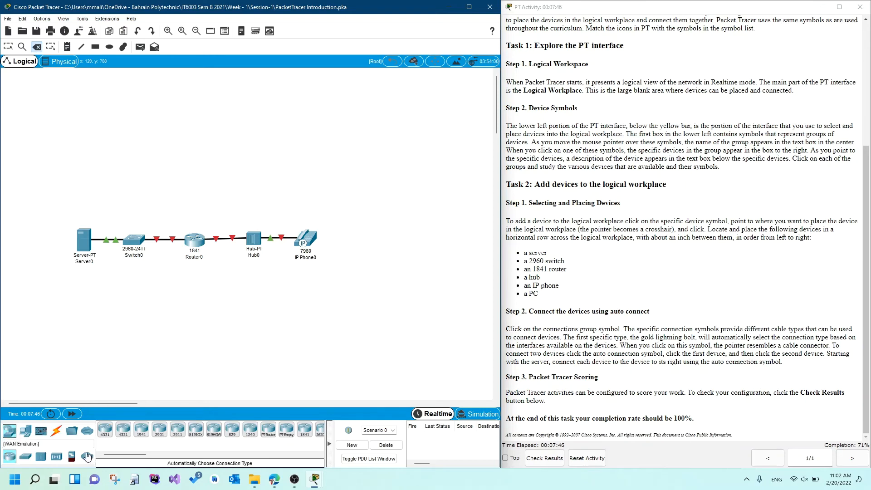
pyautogui.click(26, 430)
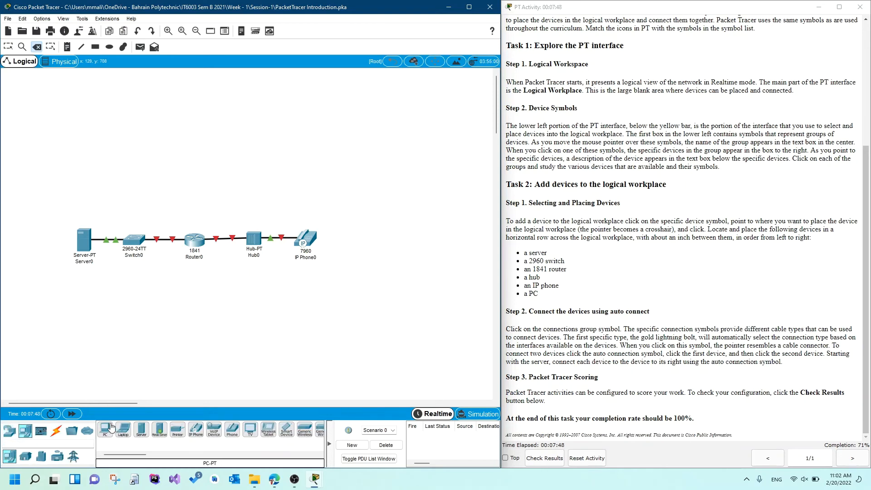
pyautogui.click(104, 428)
pyautogui.click(353, 240)
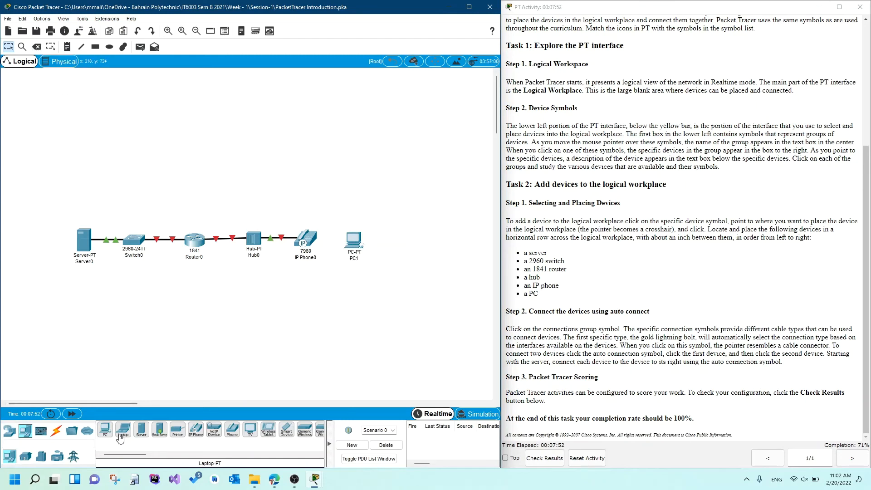
# Connect the IP phone to the new PC using the automatic connection type.
pyautogui.click(56, 430)
pyautogui.click(103, 429)
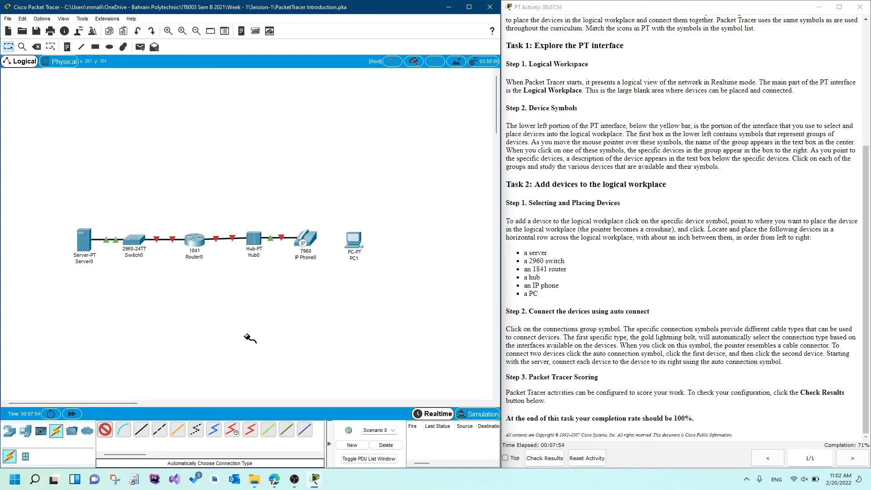
pyautogui.click(310, 232)
pyautogui.click(356, 244)
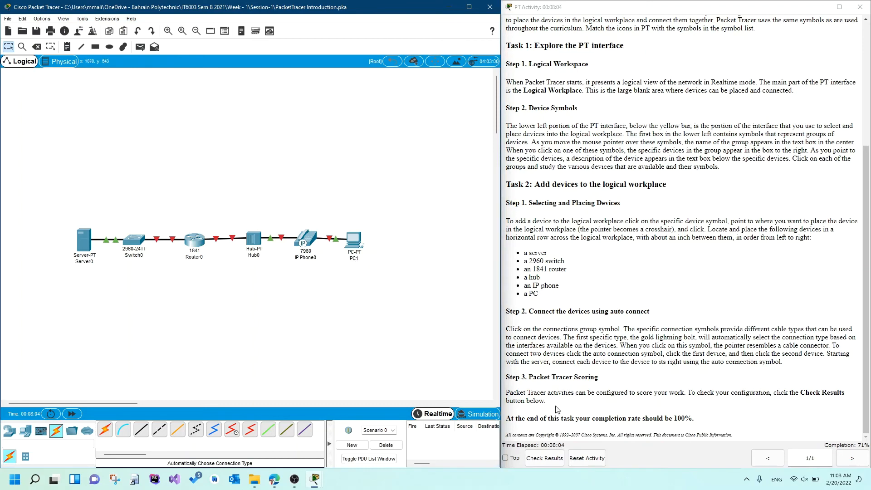
# Check the activity results again, examine the IP phone's Link to PC0 assessment item, and restore the instructions beside the workspace.
pyautogui.click(544, 458)
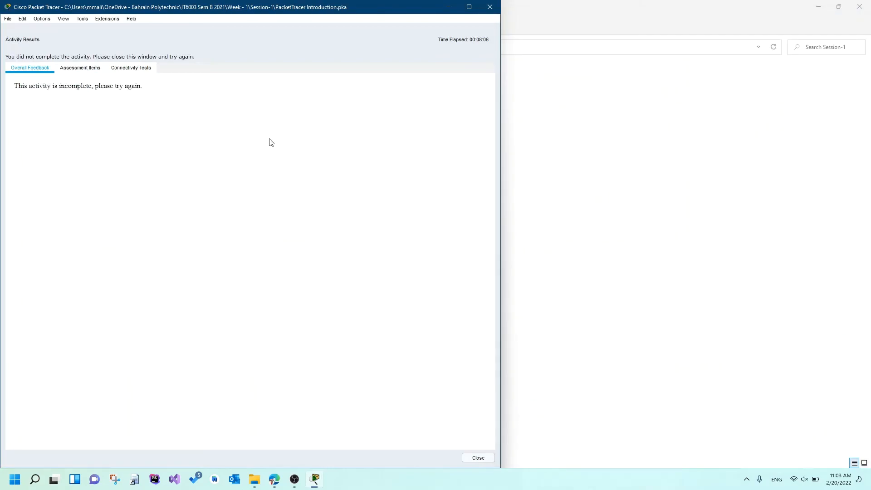
pyautogui.click(95, 72)
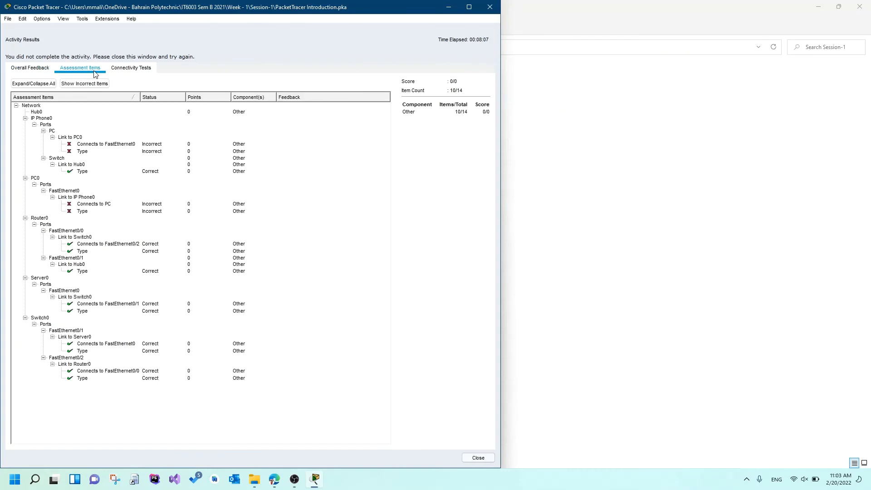
pyautogui.click(76, 138)
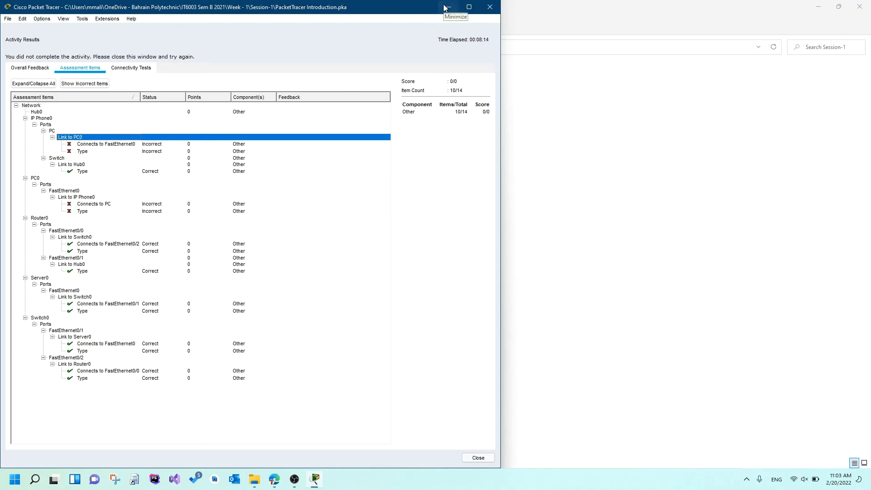
pyautogui.click(477, 459)
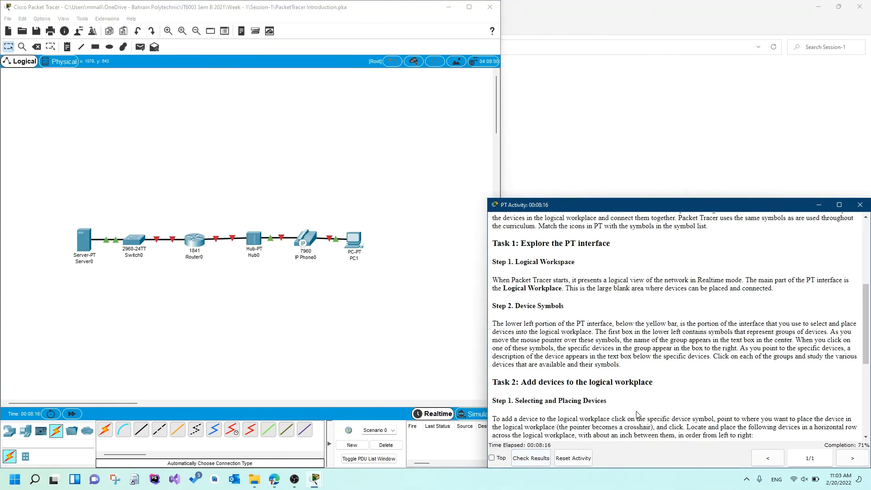
pyautogui.click(408, 287)
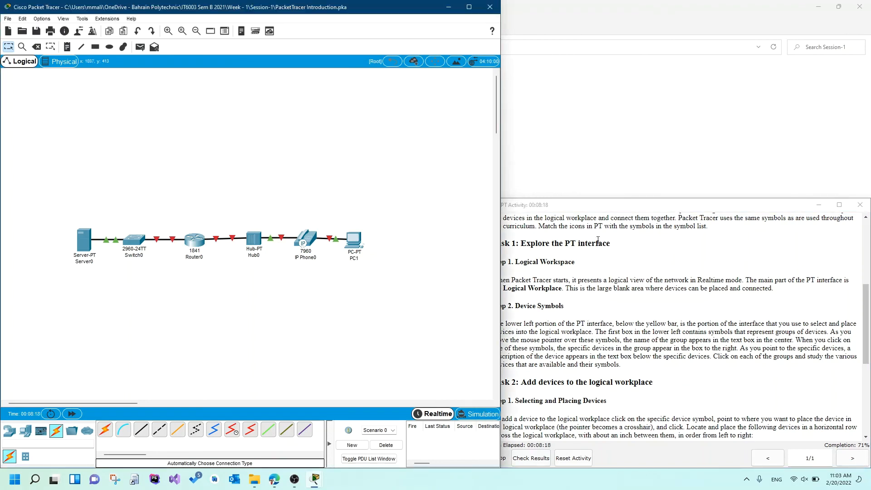
pyautogui.moveTo(739, 208); pyautogui.dragTo(870, 263)
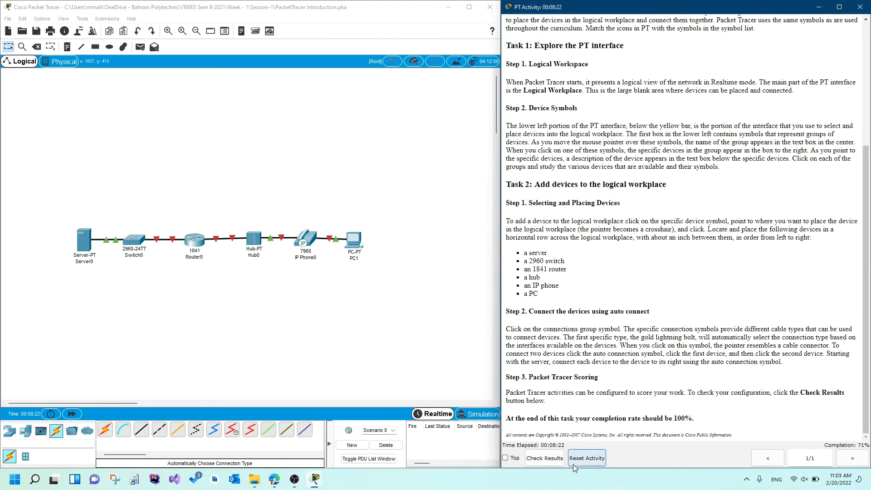
# Rename the new PC at the end of the row to PC0.
pyautogui.click(354, 259)
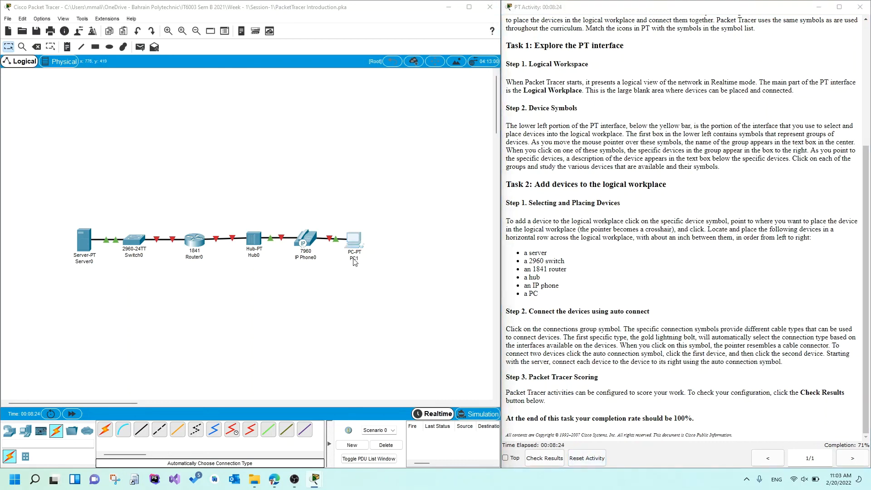
pyautogui.write('PC0')
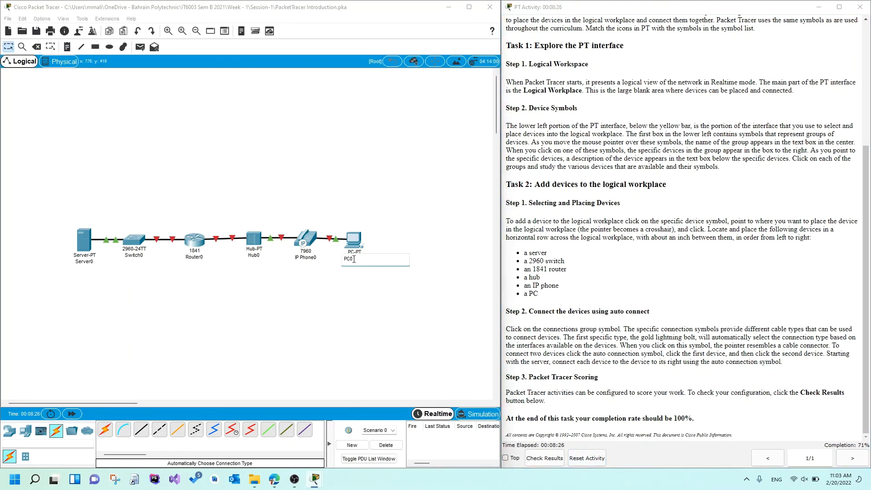
pyautogui.click(376, 293)
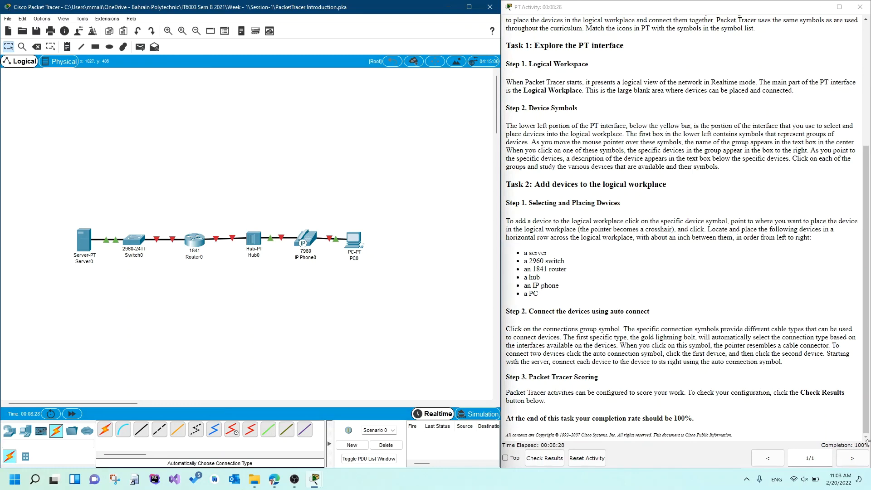
pyautogui.click(852, 459)
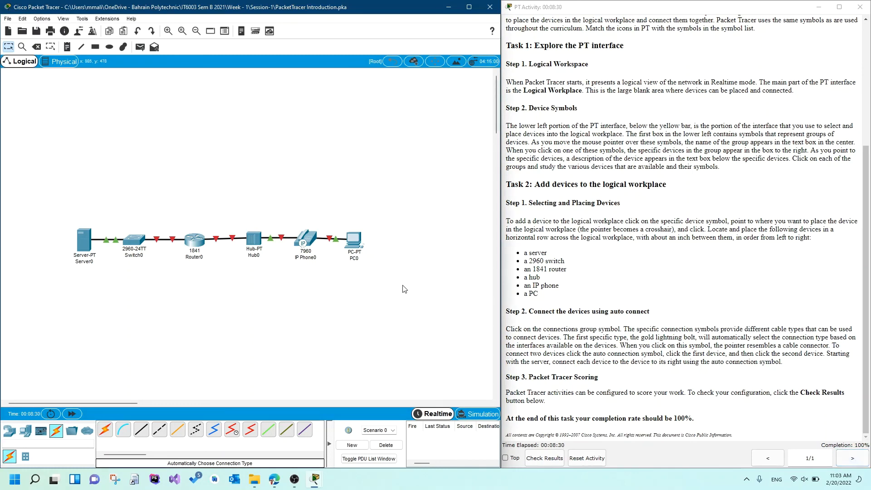